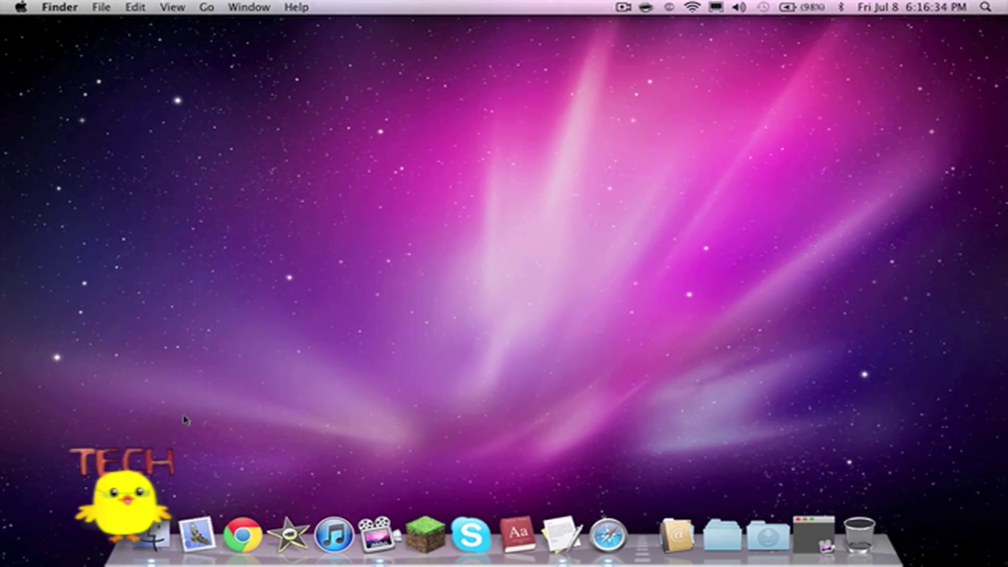
Step: Navigate Finder to Macintosh HD > System > Library > CoreServices
left_click(152, 532)
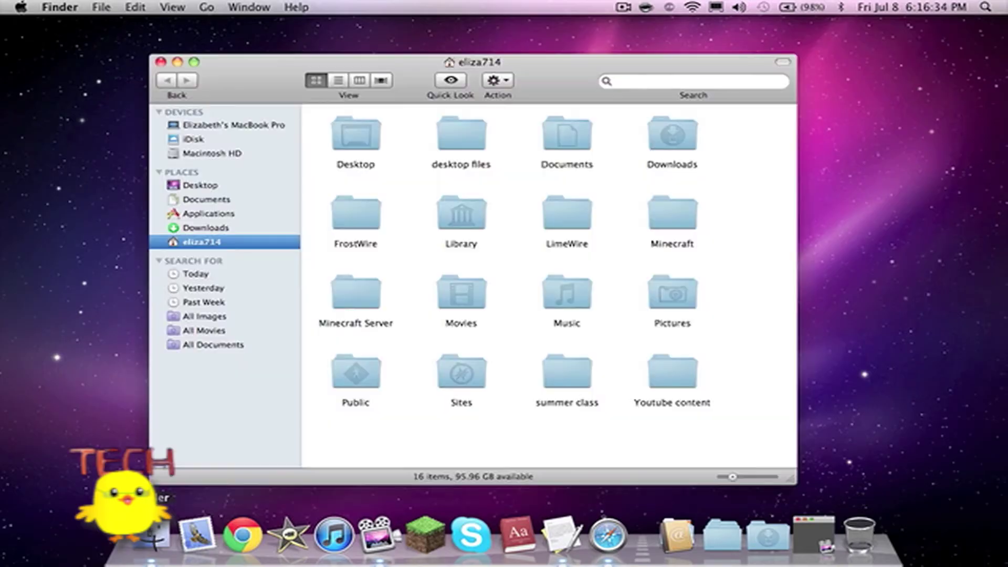
left_click(230, 156)
double_click(618, 140)
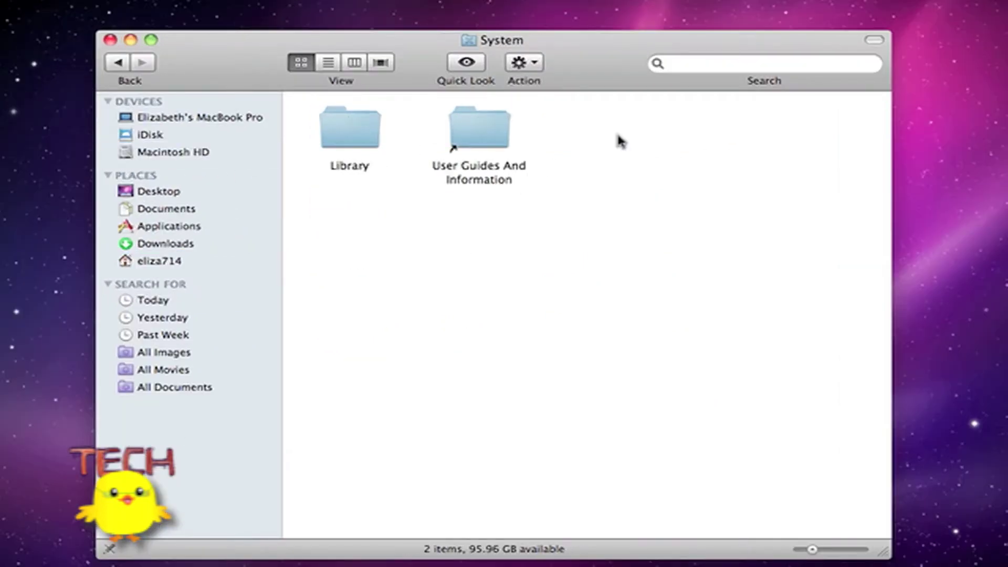
double_click(347, 130)
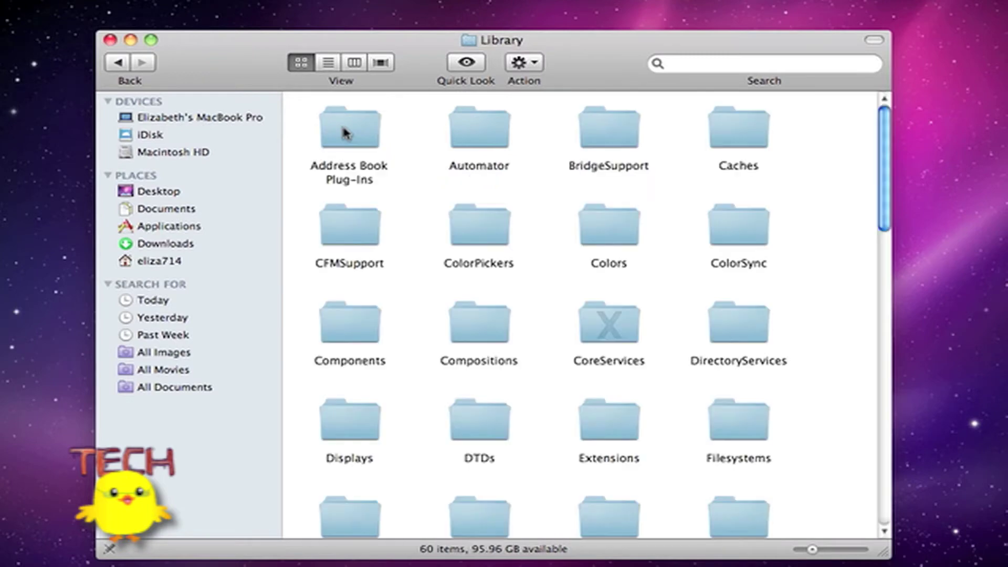
double_click(607, 337)
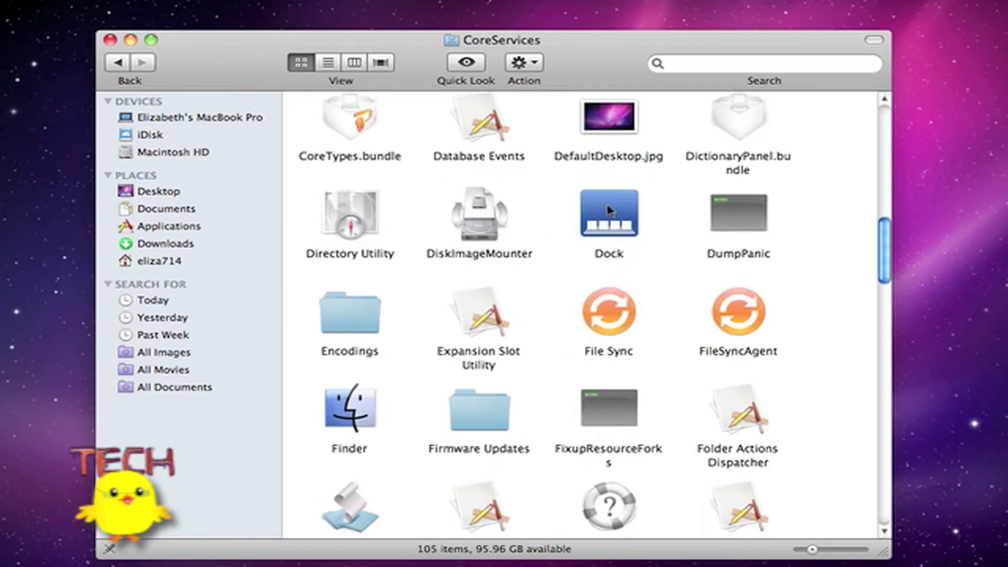
Step: Show the Dock app's package contents and open Contents > Resources > English.lproj
right_click(608, 210)
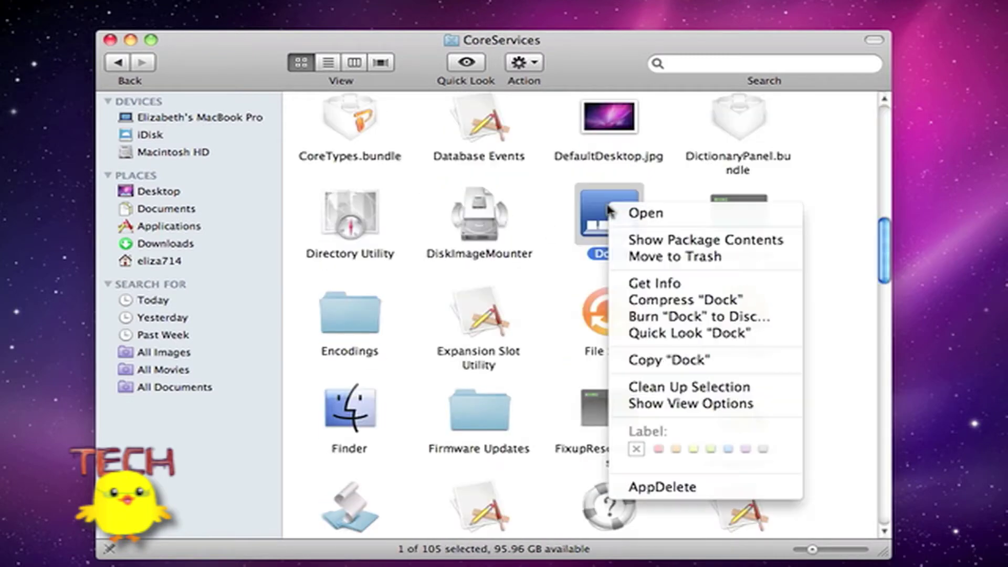
left_click(674, 243)
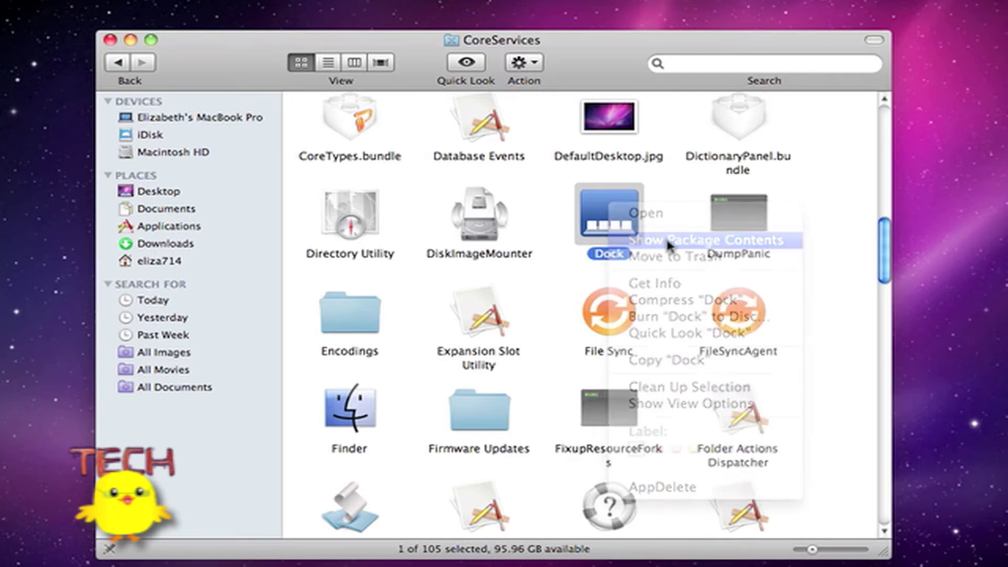
double_click(304, 194)
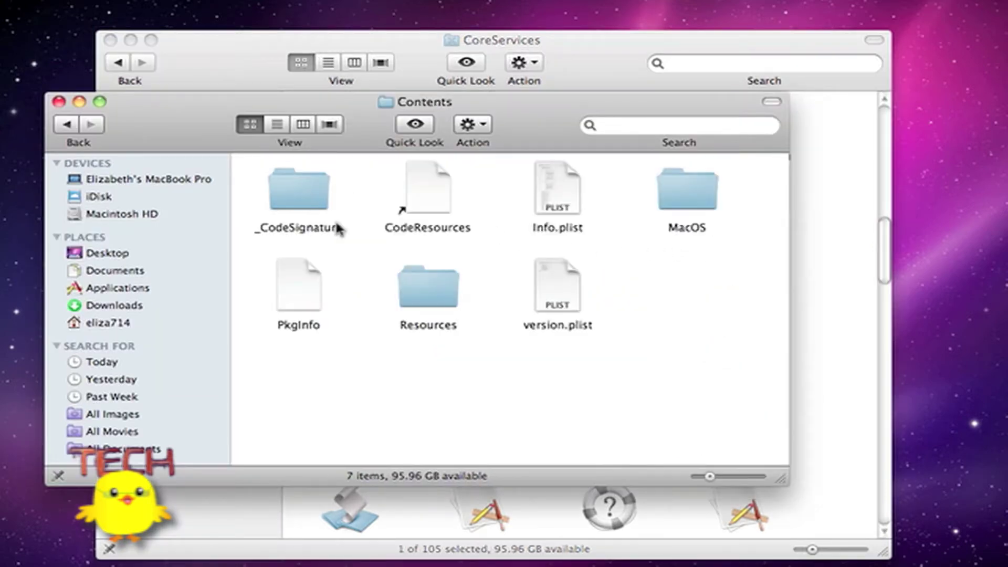
double_click(428, 298)
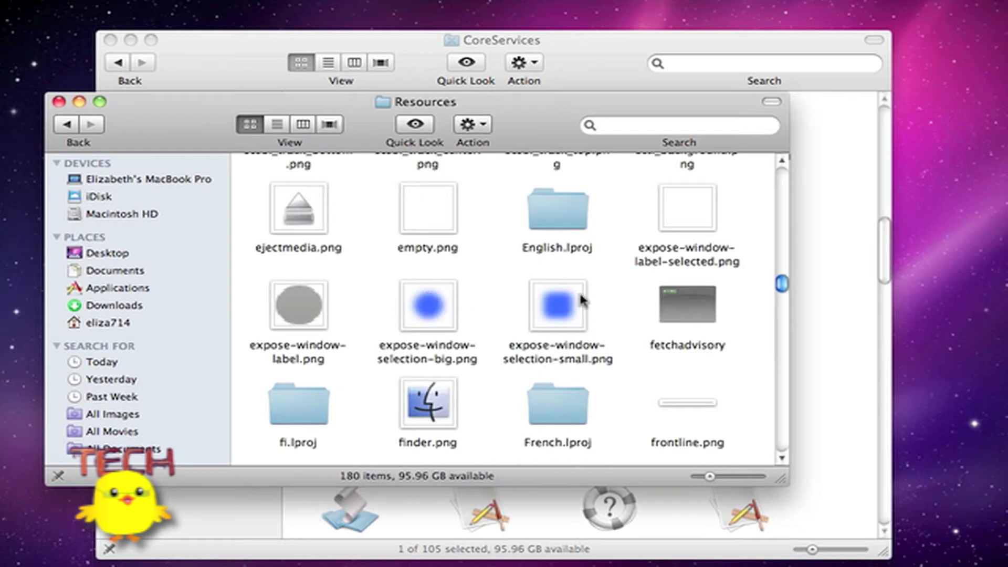
left_click(573, 219)
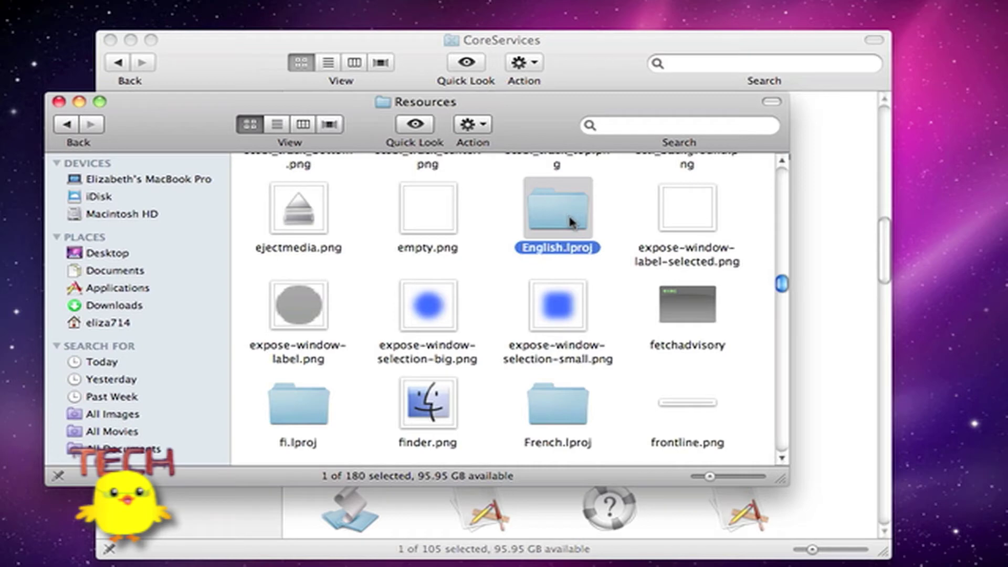
double_click(570, 223)
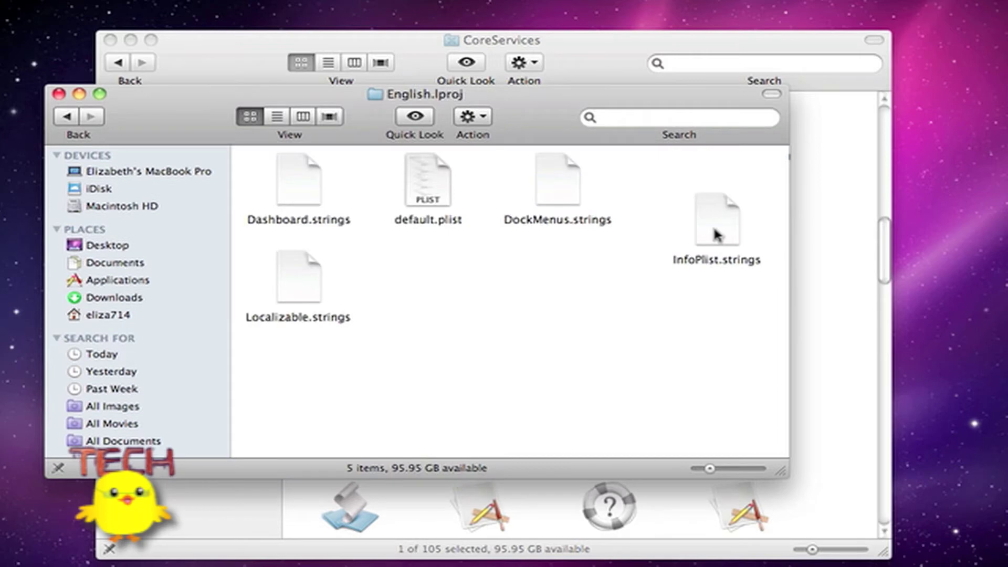
Step: Copy InfoPlist.strings and paste the copy onto the desktop
right_click(715, 233)
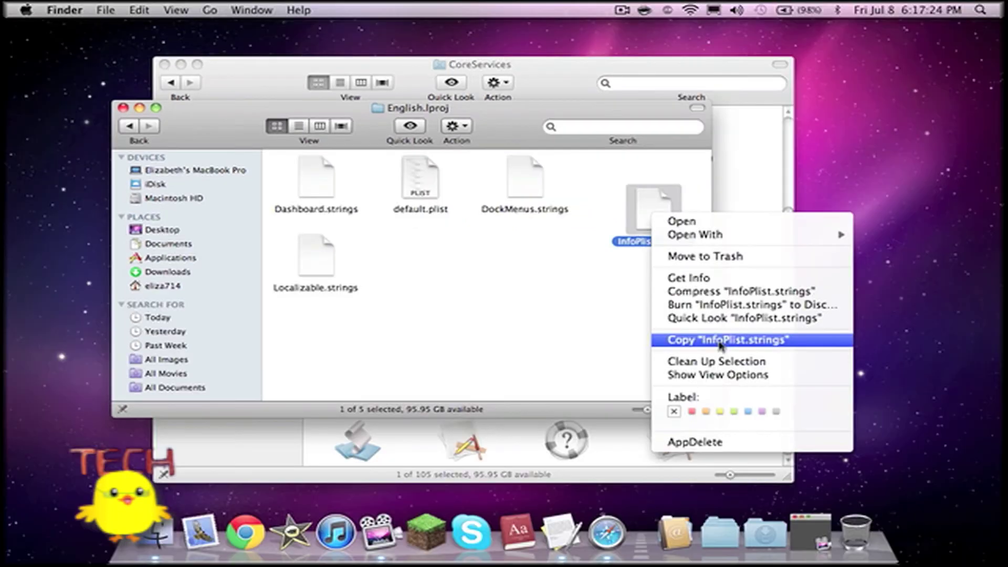
left_click(723, 342)
right_click(883, 227)
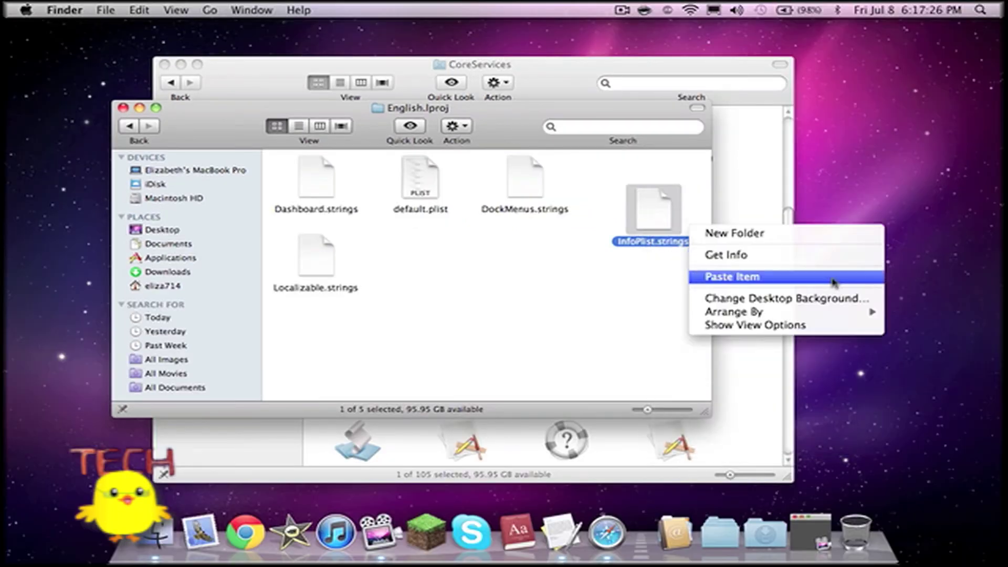
left_click(834, 282)
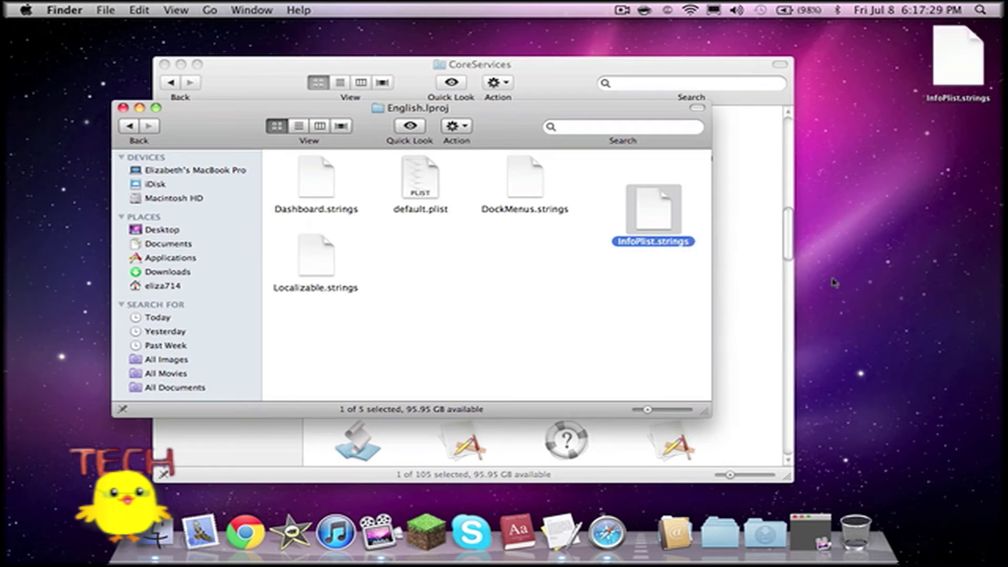
Step: Move the original InfoPlist.strings to the Trash, authorising with the password
right_click(652, 216)
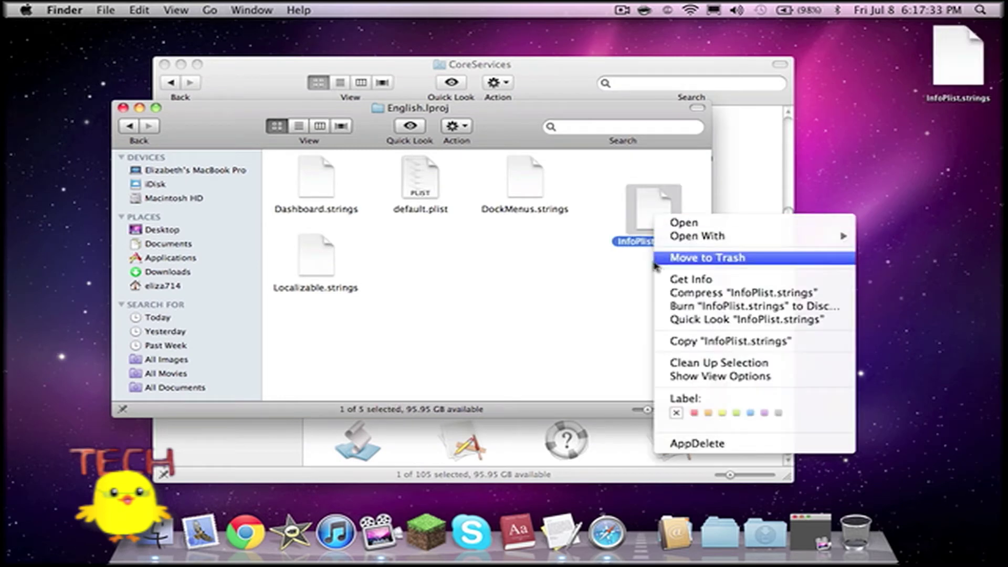
left_click(699, 258)
key("Return")
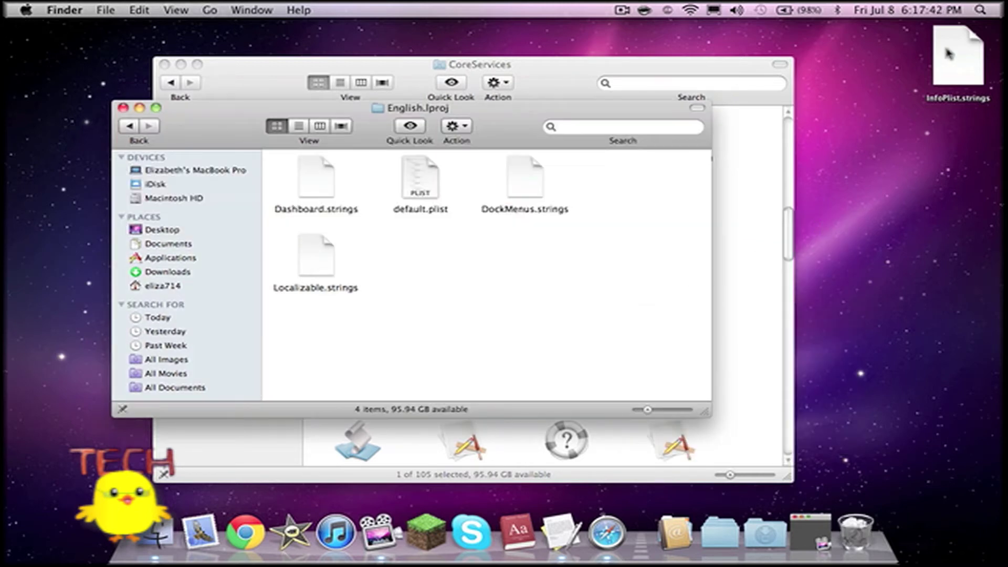
left_click(952, 70)
Step: Edit the desktop InfoPlist.strings so TrashName reads "Filthyness" instead of Trash
double_click(953, 70)
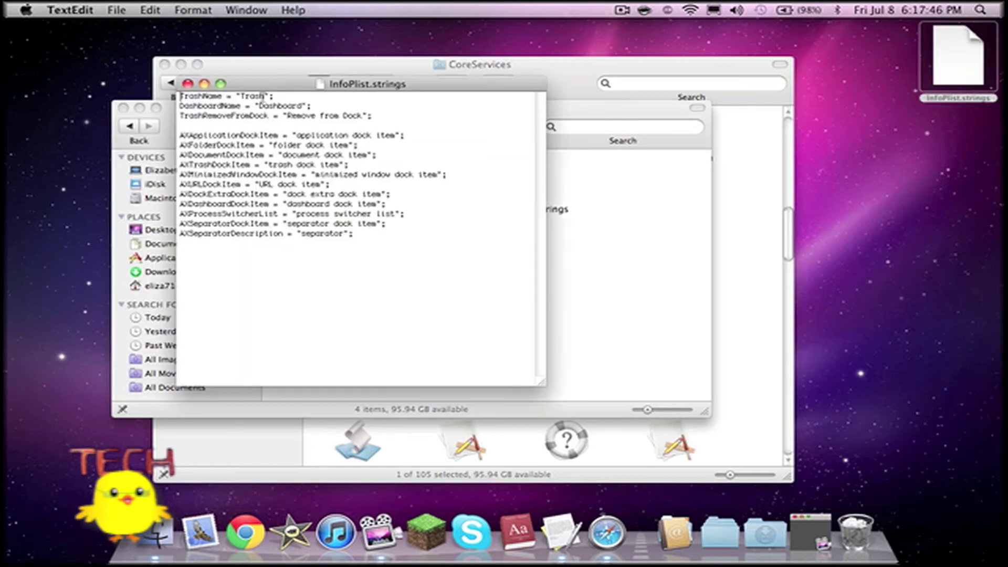
double_click(255, 96)
key("BackSpace")
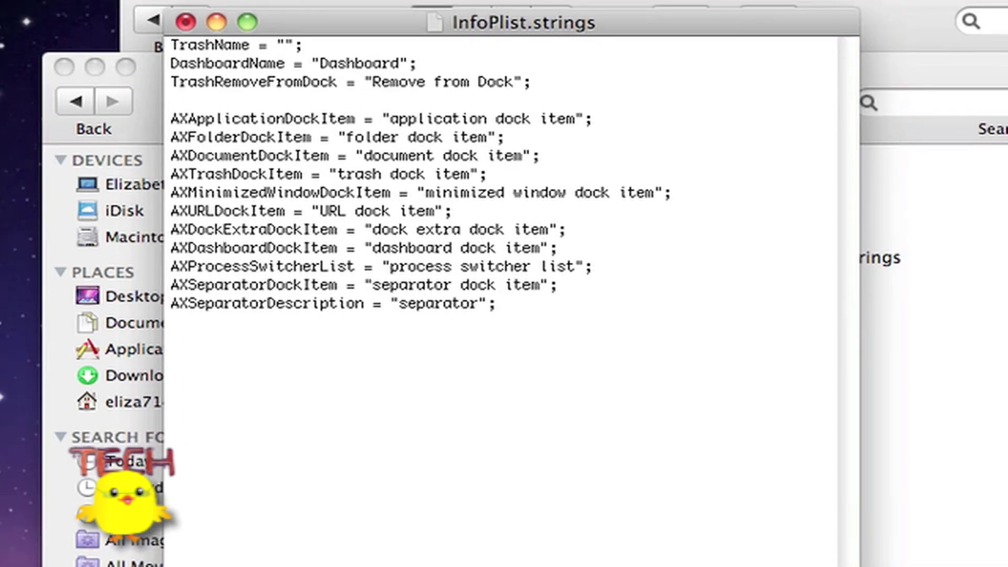
type("F")
type("lithyness")
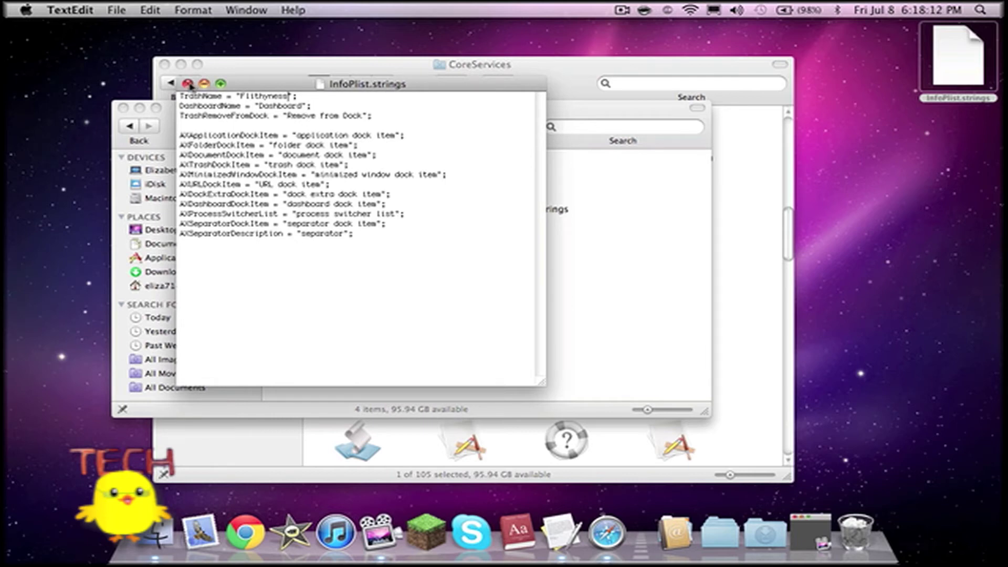
left_click(188, 83)
Step: Move the edited InfoPlist.strings back into English.lproj and authenticate
mouse_move(949, 62)
left_mouse_down()
mouse_move(726, 213)
mouse_move(618, 218)
left_mouse_up()
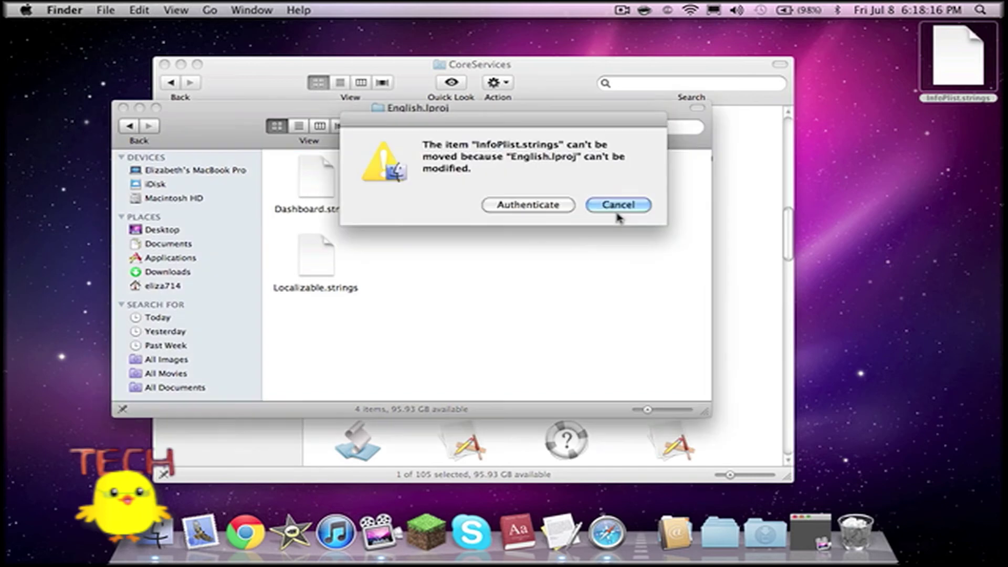
left_click(533, 205)
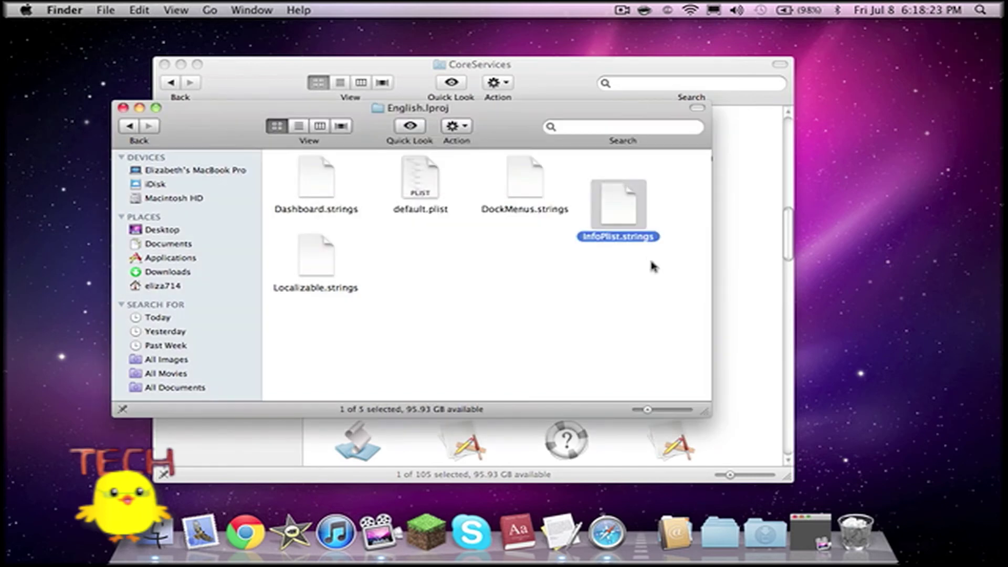
Step: Close Finder, launch Terminal via Spotlight and run "killall Dock" to relaunch the Dock
left_click(648, 296)
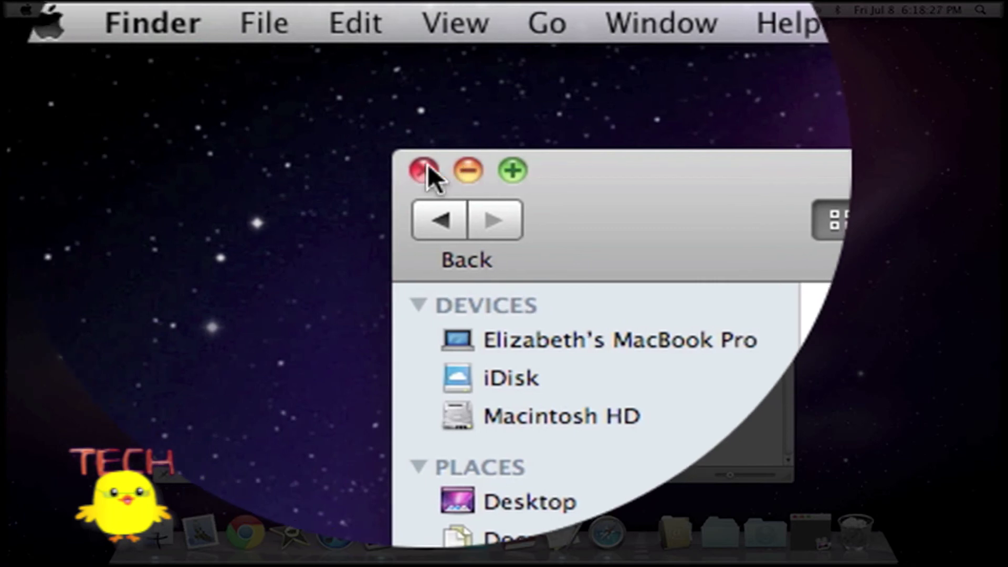
left_click(427, 163)
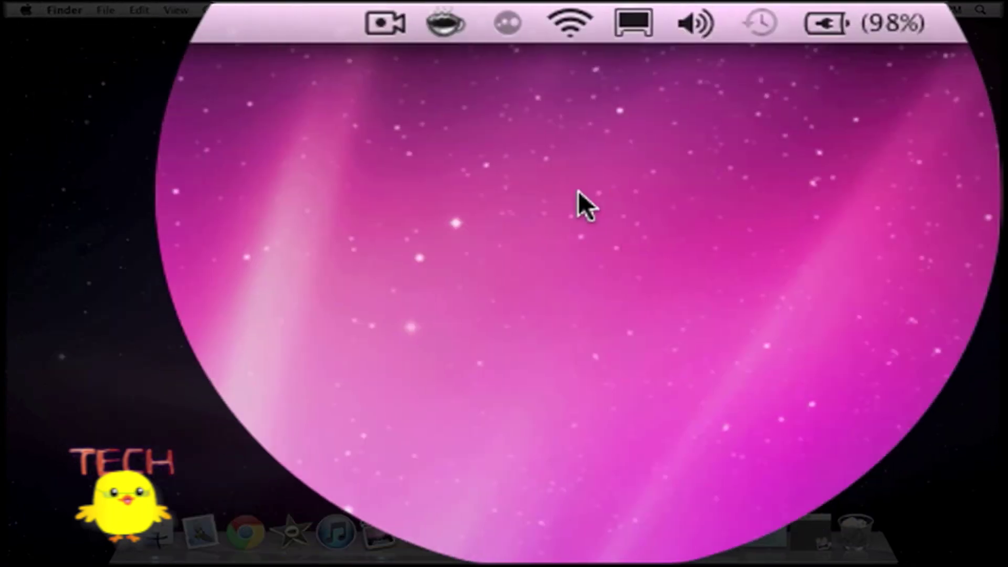
left_click(949, 26)
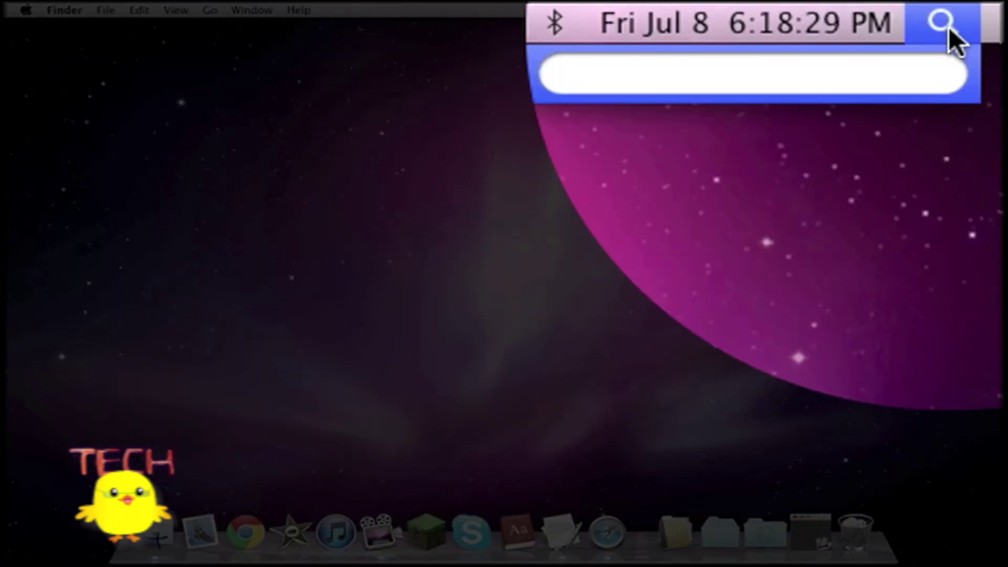
type("terminal")
key("Return")
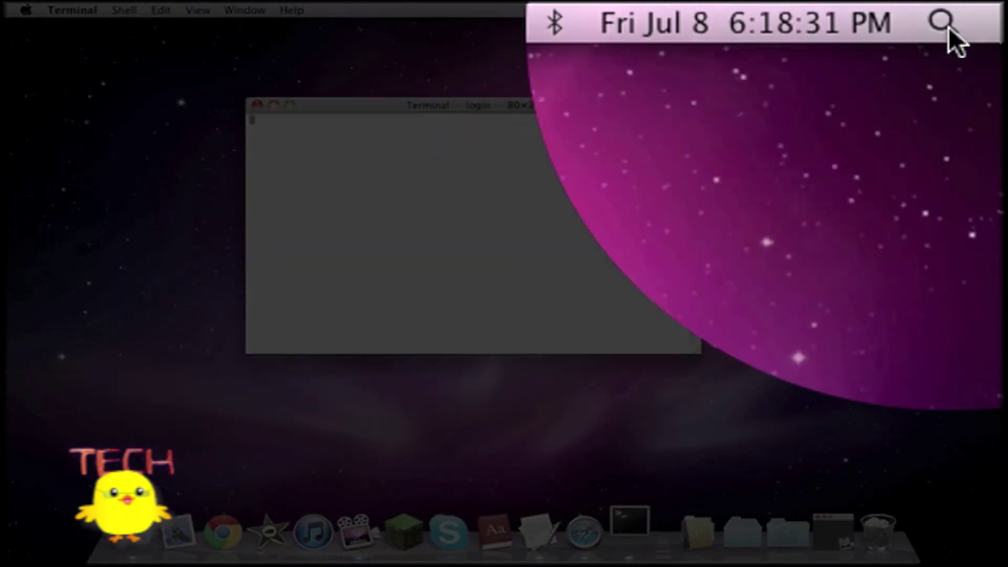
type("kill")
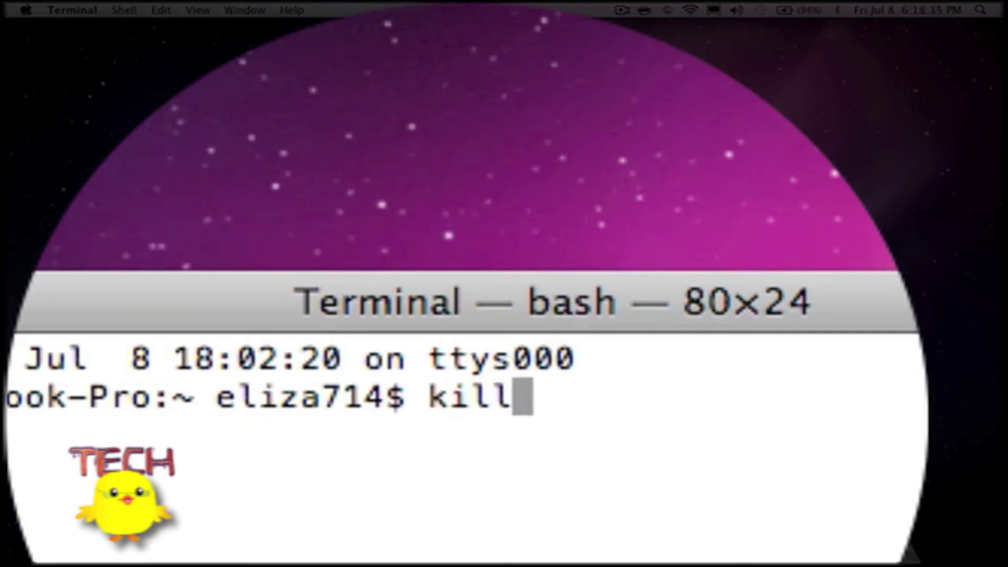
type("all Dock")
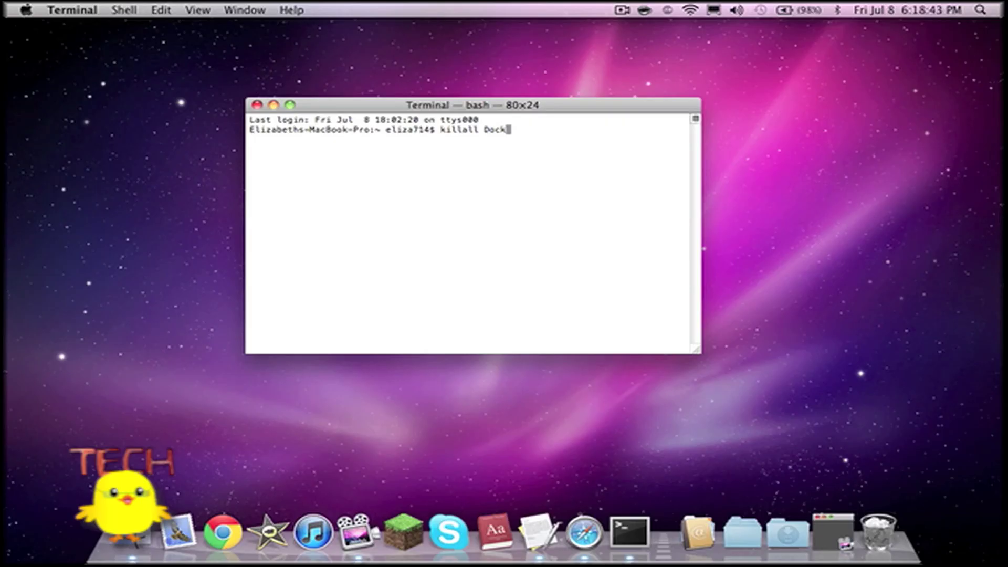
key("Return")
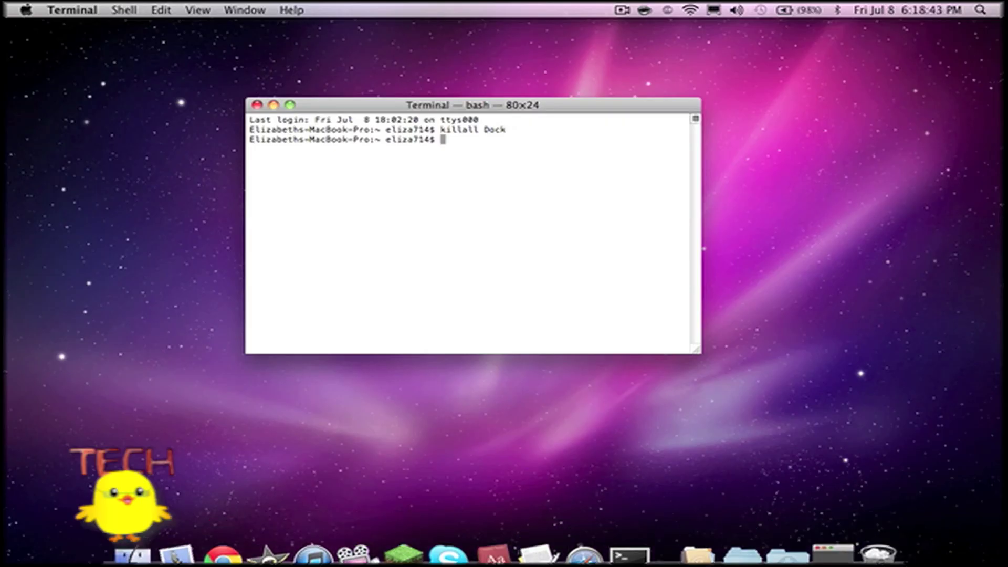